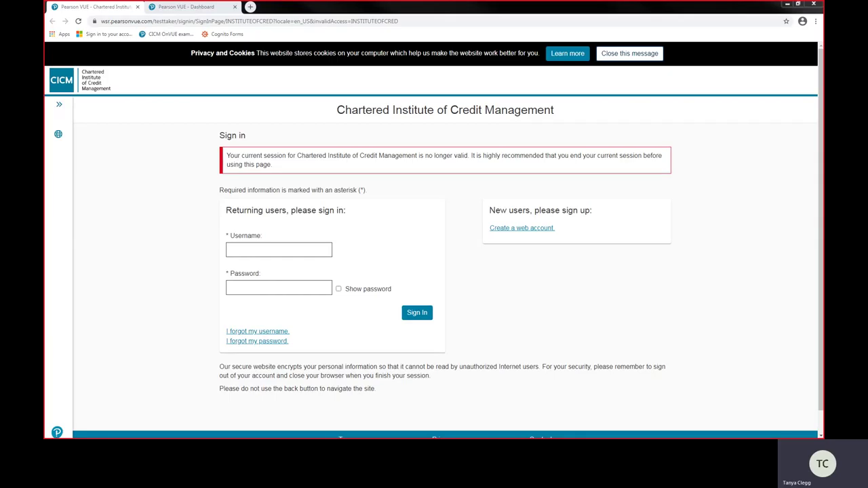
Step: Switch to the signed-in Pearson VUE Dashboard tab listing nine pre-approved CICM exams
{"action": "left_click", "coordinate": [249, 247]}
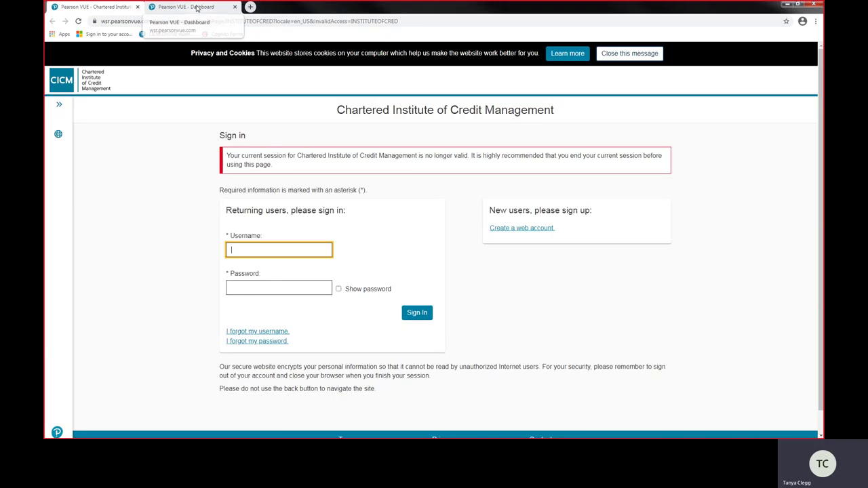
{"action": "left_click", "coordinate": [197, 8]}
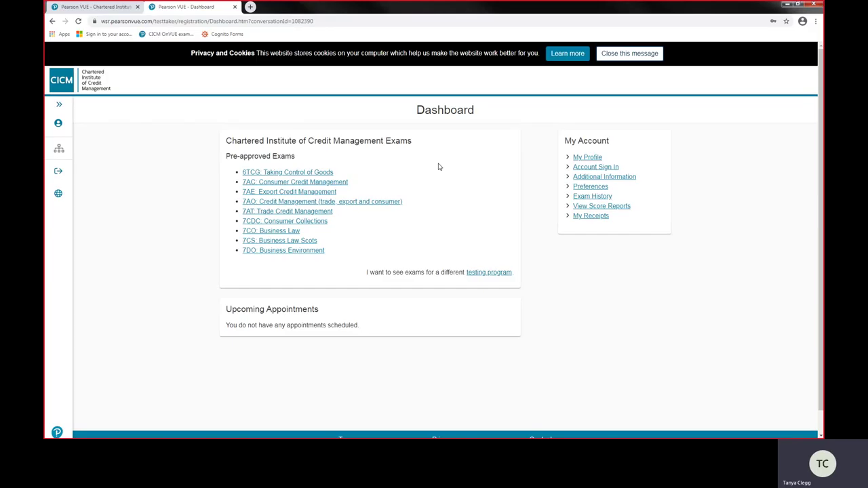
Step: Start scheduling 7AO: Credit Management and select online delivery from home or office
{"action": "left_click", "coordinate": [390, 204]}
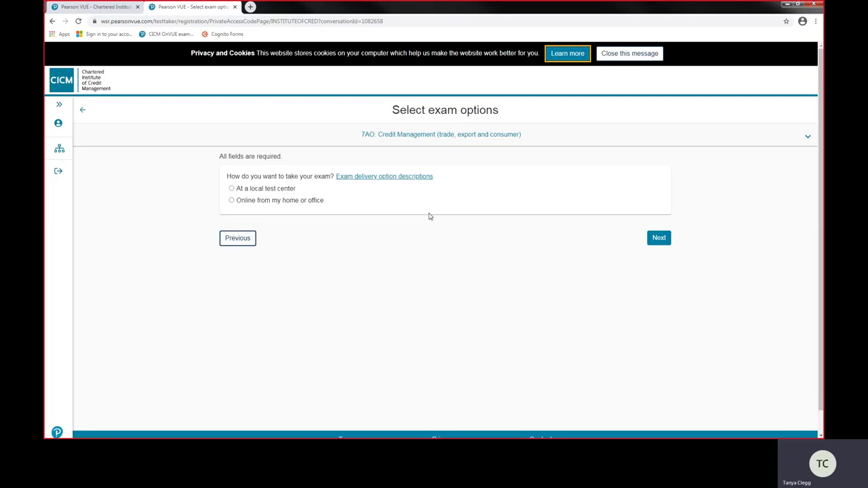
{"action": "left_click", "coordinate": [232, 201]}
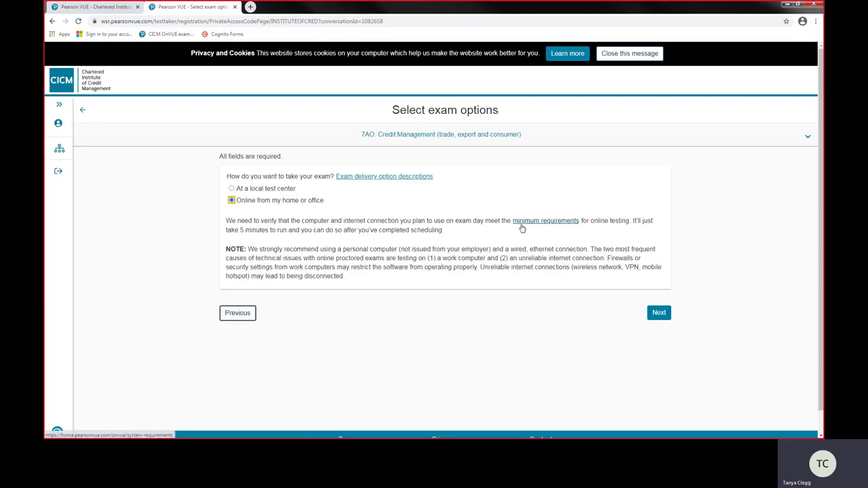
Step: Open the OnVUE minimum technical requirements in a new tab
{"action": "left_click", "coordinate": [525, 222]}
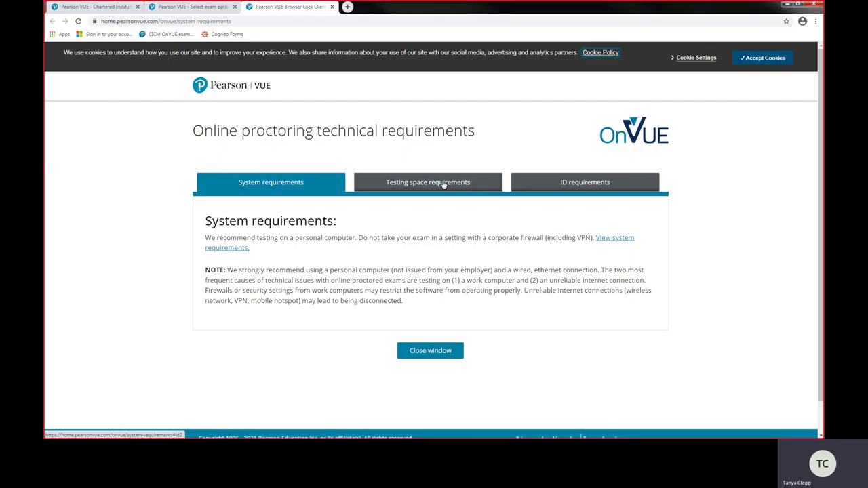
Step: Show the Testing space requirements and read the general, monitor, webcam and desk rules
{"action": "left_click", "coordinate": [443, 185]}
{"action": "scroll", "coordinate": [484, 224], "scroll_direction": "down", "scroll_amount": 1}
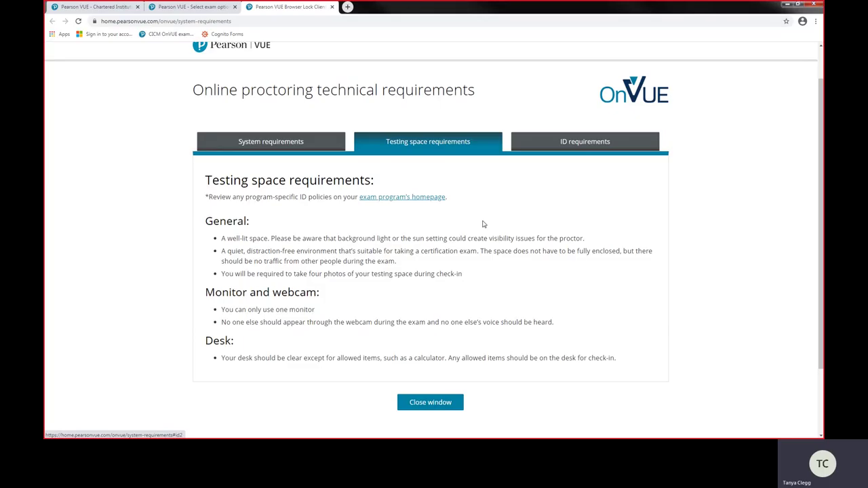
Step: View the ID requirements, then open the OnVUE OP 3.0 Network Admin Min Specs PDF
{"action": "left_click", "coordinate": [563, 145]}
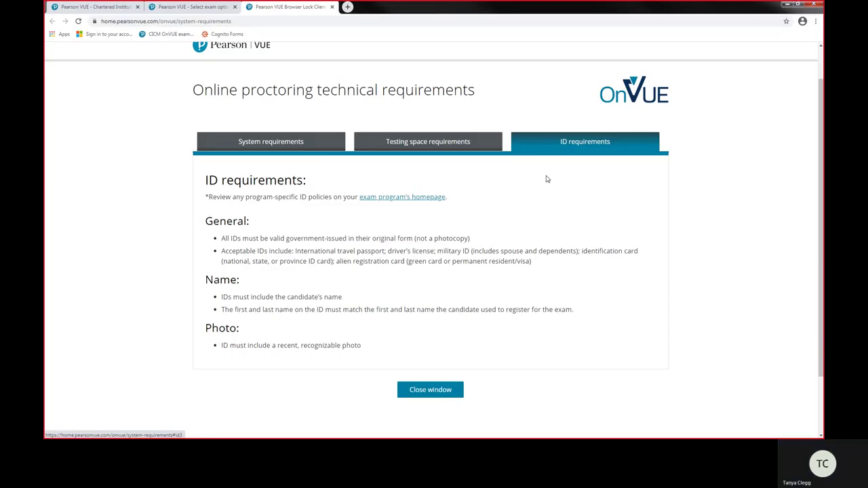
{"action": "left_click", "coordinate": [272, 144]}
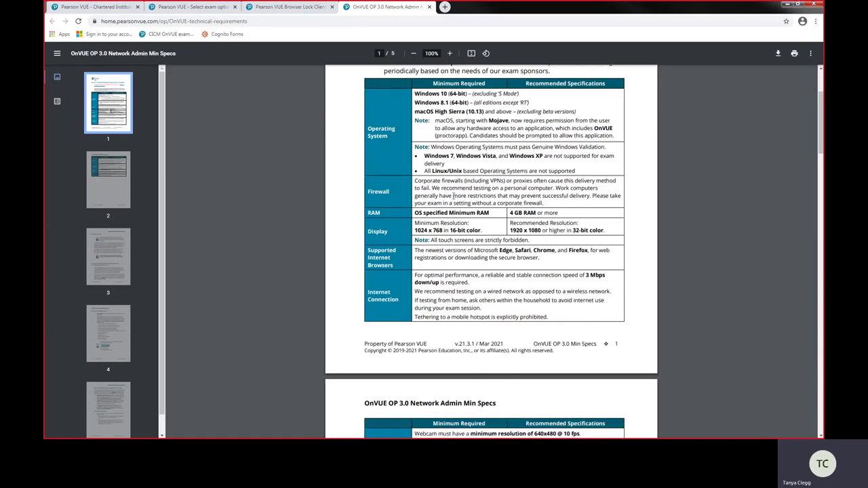
{"action": "scroll", "coordinate": [451, 205], "scroll_direction": "down", "scroll_amount": 3}
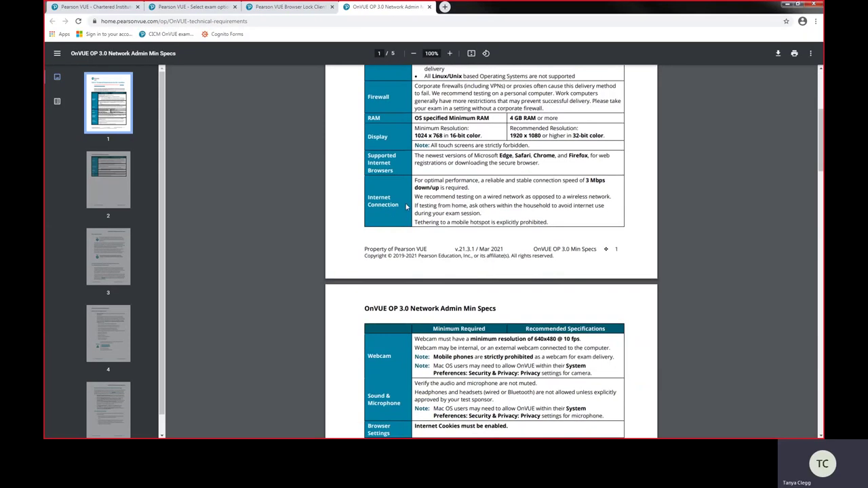
Step: Read the Min Specs PDF from pages 1–2 through to page 5's troubleshooting tips
{"action": "scroll", "coordinate": [447, 171], "scroll_direction": "up", "scroll_amount": 1}
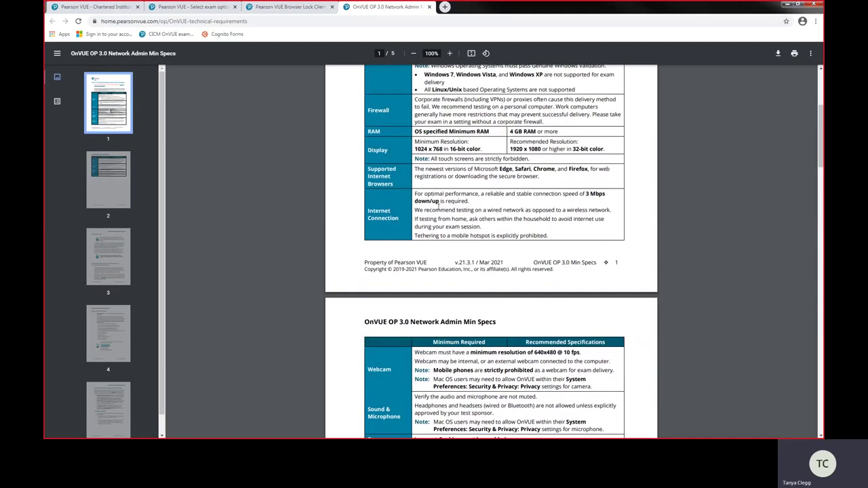
{"action": "scroll", "coordinate": [448, 196], "scroll_direction": "down", "scroll_amount": 1}
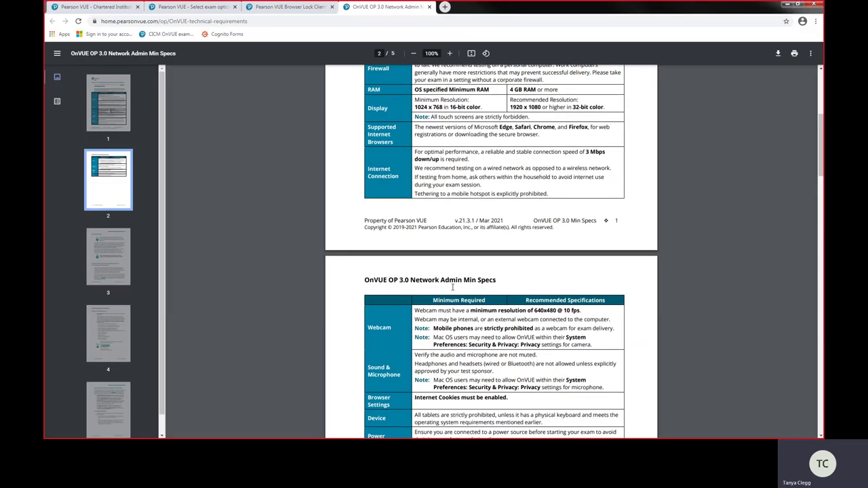
{"action": "scroll", "coordinate": [462, 221], "scroll_direction": "down", "scroll_amount": 3}
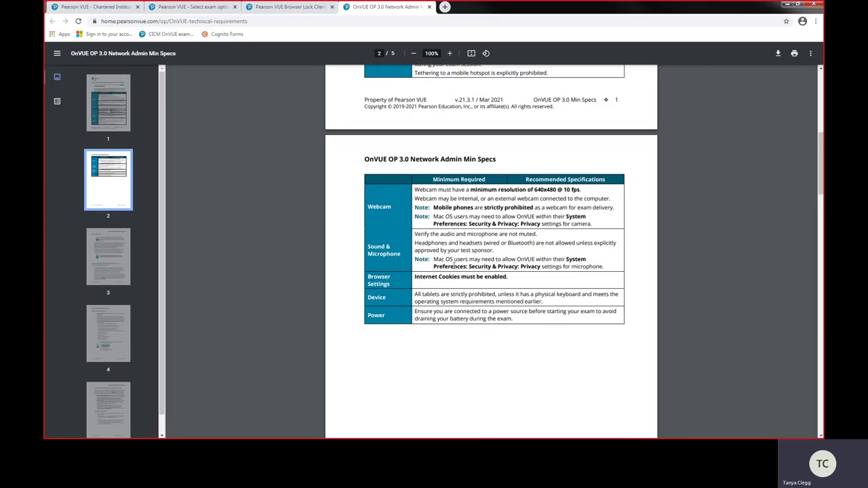
{"action": "scroll", "coordinate": [454, 266], "scroll_direction": "down", "scroll_amount": 1}
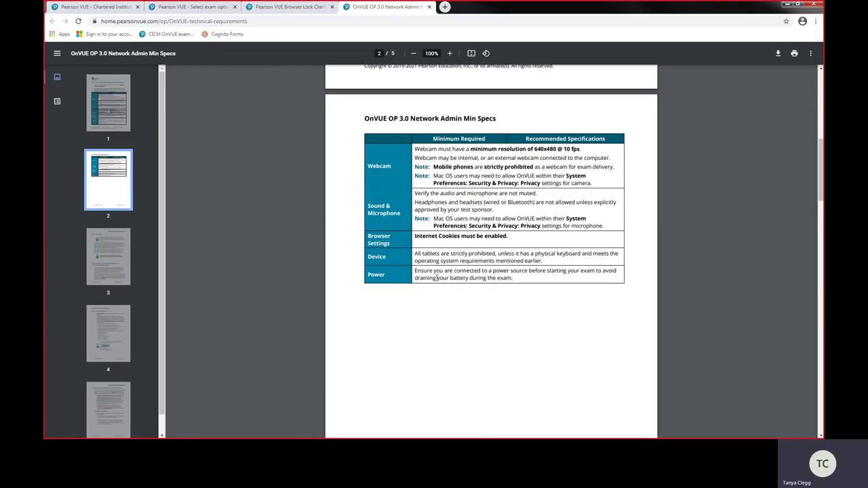
{"action": "scroll", "coordinate": [417, 291], "scroll_direction": "down", "scroll_amount": 1}
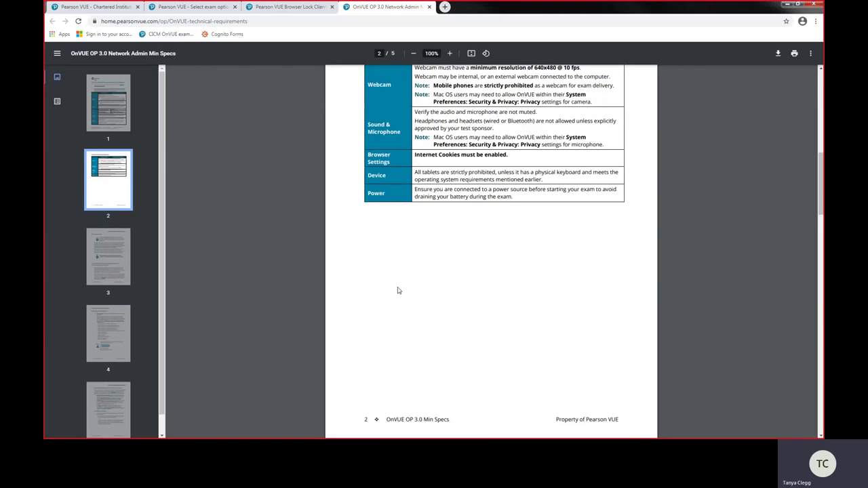
{"action": "left_click", "coordinate": [116, 272]}
{"action": "left_click", "coordinate": [115, 401]}
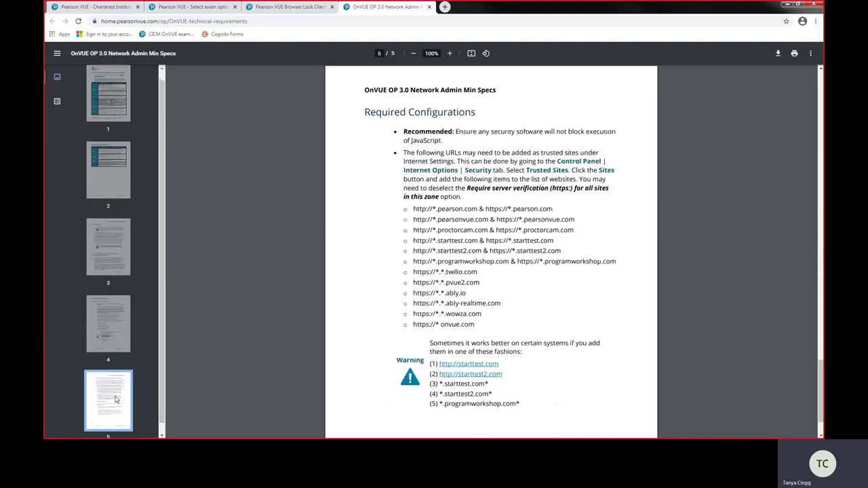
{"action": "scroll", "coordinate": [486, 298], "scroll_direction": "down", "scroll_amount": 1}
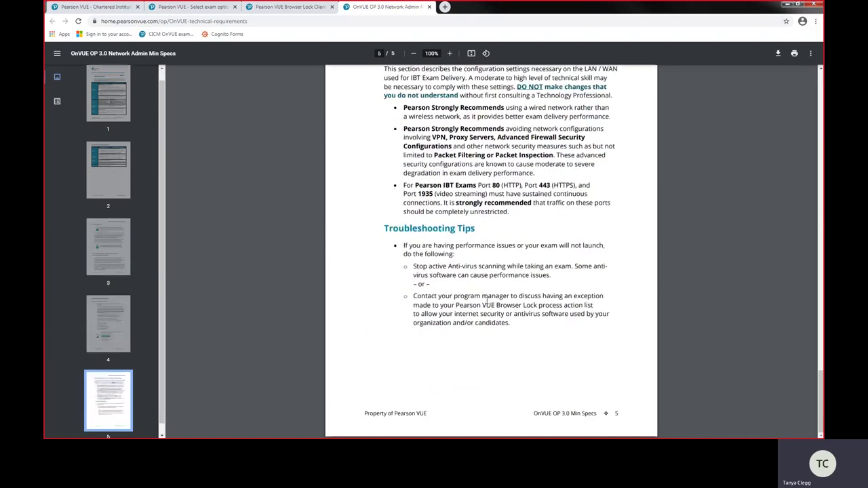
Step: Close the specs and Browser Lock tabs, keep online delivery, and agree to all exam policies
{"action": "left_click", "coordinate": [429, 7]}
{"action": "left_click", "coordinate": [417, 323]}
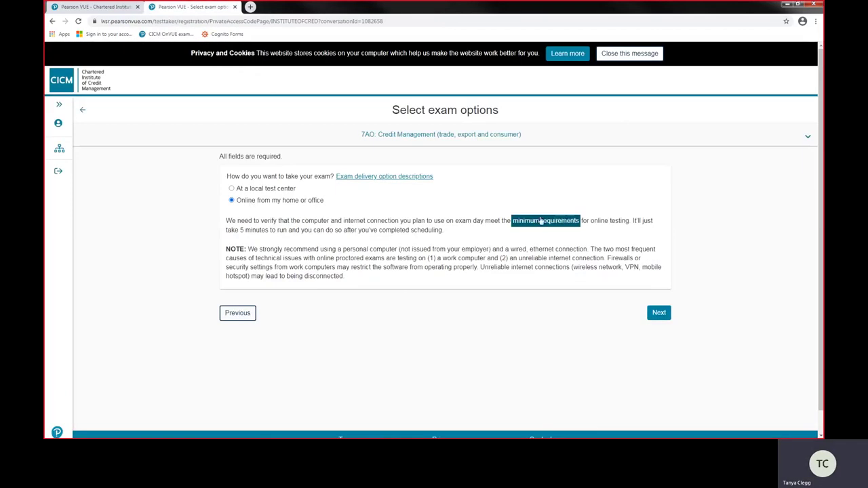
{"action": "left_click", "coordinate": [656, 314]}
{"action": "left_click", "coordinate": [656, 314]}
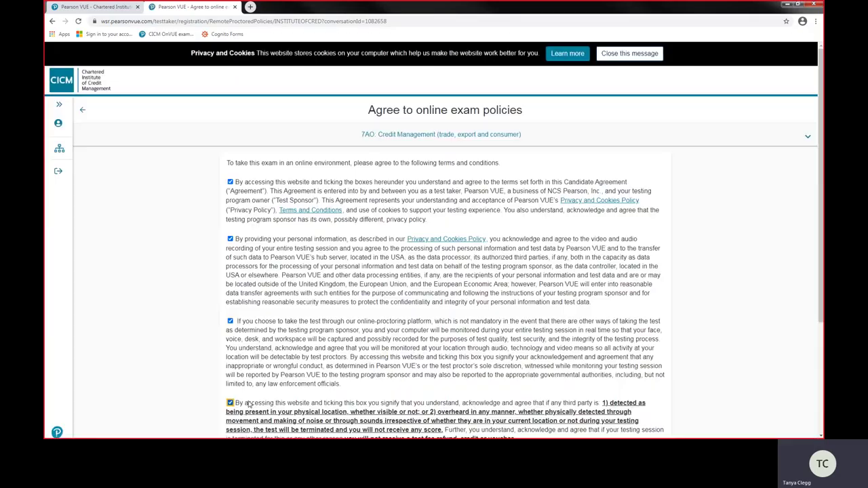
{"action": "scroll", "coordinate": [445, 258], "scroll_direction": "down", "scroll_amount": 3}
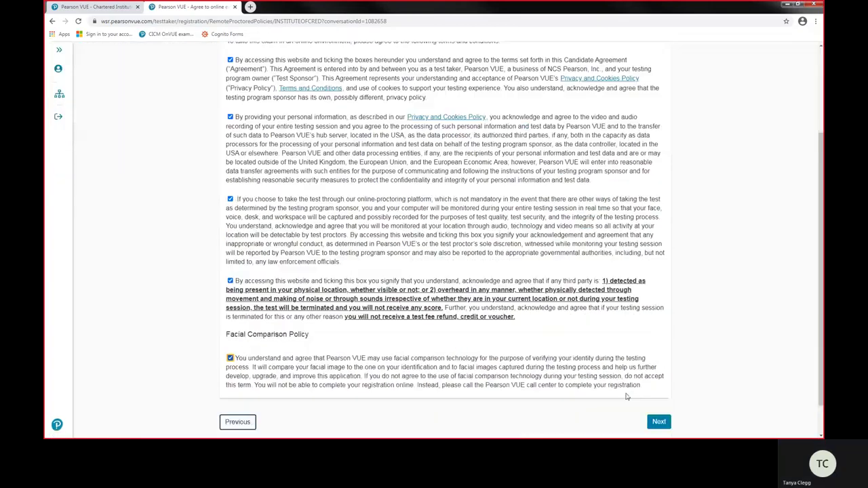
{"action": "left_click", "coordinate": [659, 422]}
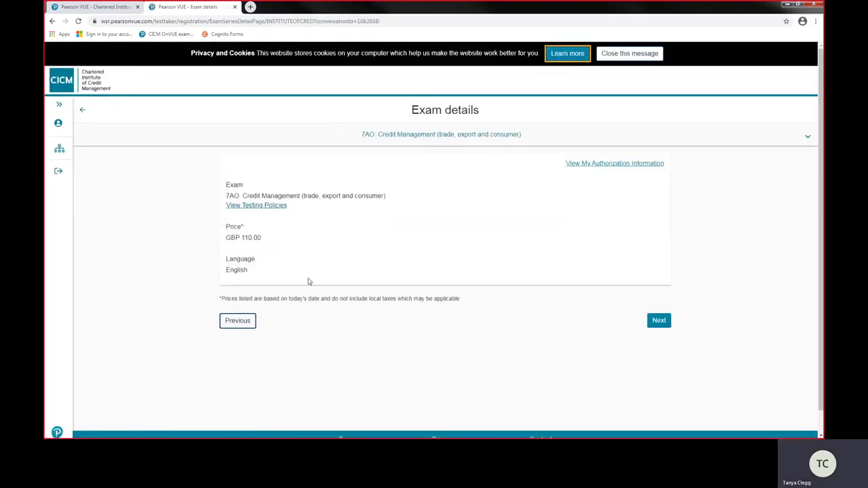
Step: Continue from the GBP 110.00 7AO exam details to the March 2021 appointment calendar
{"action": "left_click_drag", "start_coordinate": [249, 258], "coordinate": [255, 258]}
{"action": "left_click", "coordinate": [657, 322]}
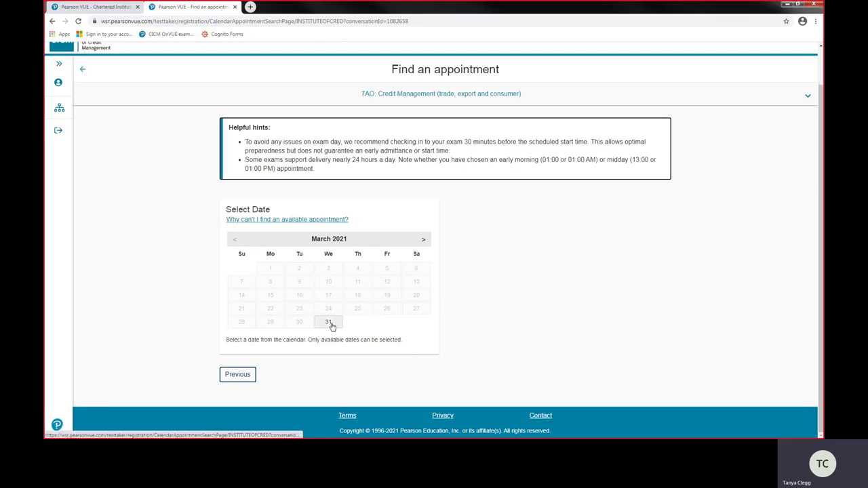
Step: Advance the calendar to April 2021 and pick Thursday the 29th
{"action": "left_click", "coordinate": [424, 240]}
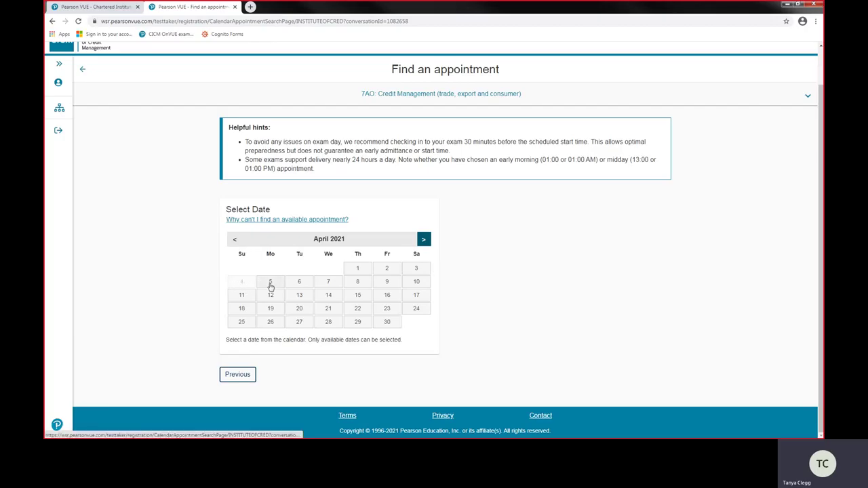
{"action": "left_click", "coordinate": [358, 323]}
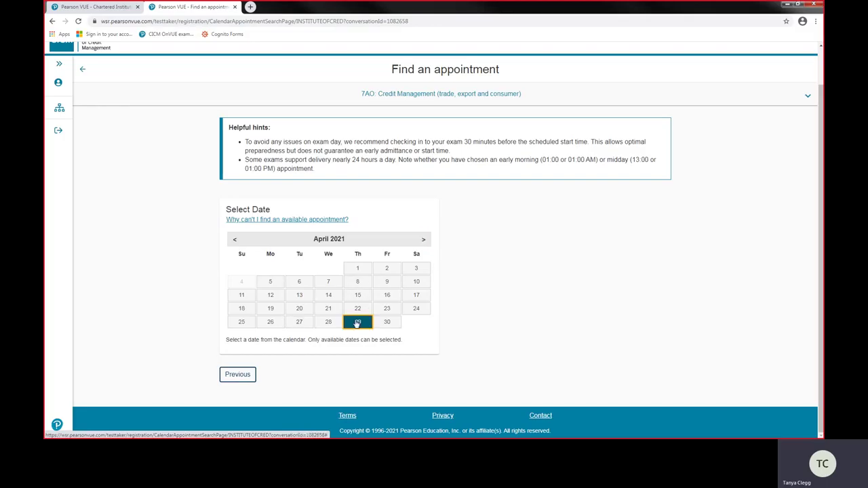
{"action": "left_click", "coordinate": [357, 324]}
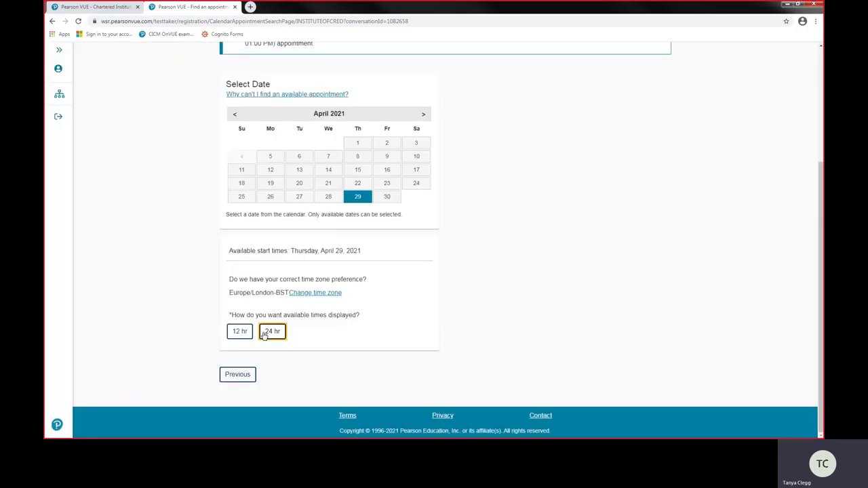
Step: Show start times in 24-hour format and book the 14:00 BST slot
{"action": "left_click", "coordinate": [271, 331]}
{"action": "scroll", "coordinate": [355, 321], "scroll_direction": "down", "scroll_amount": 2}
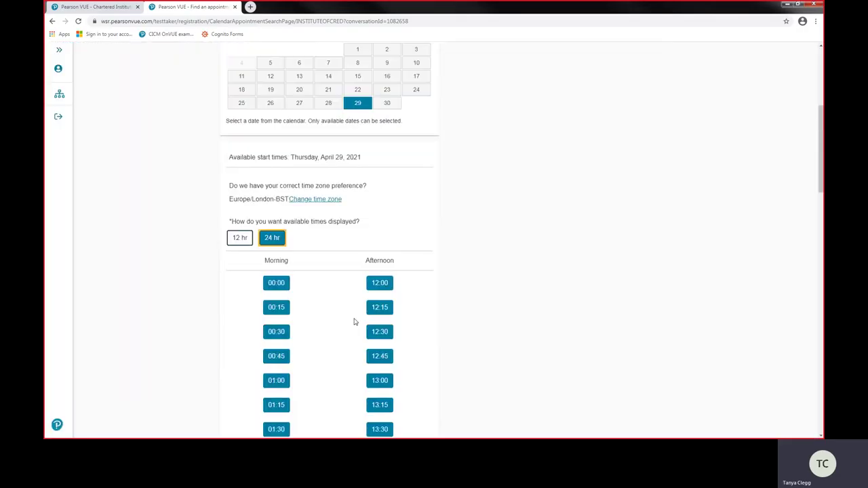
{"action": "scroll", "coordinate": [351, 324], "scroll_direction": "down", "scroll_amount": 3}
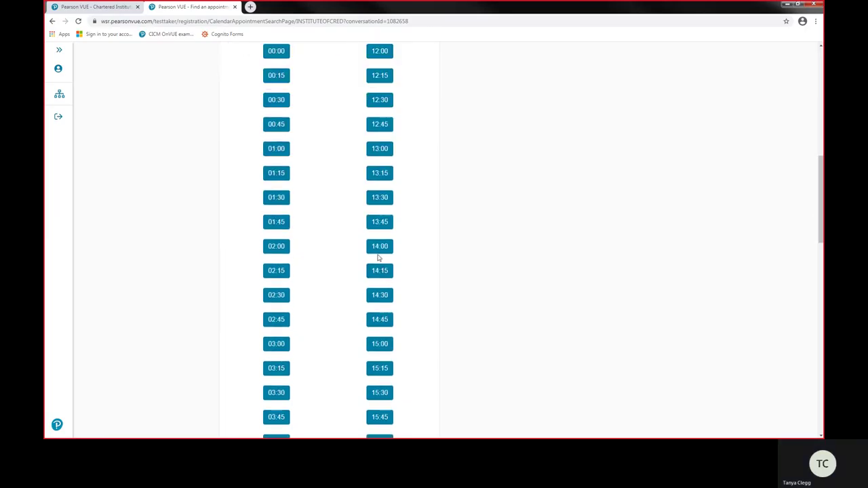
{"action": "left_click", "coordinate": [380, 248]}
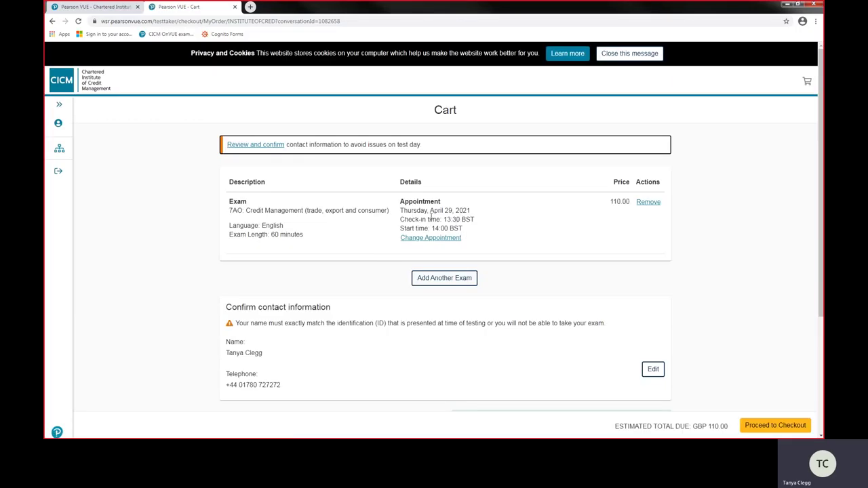
{"action": "scroll", "coordinate": [274, 342], "scroll_direction": "down", "scroll_amount": 1}
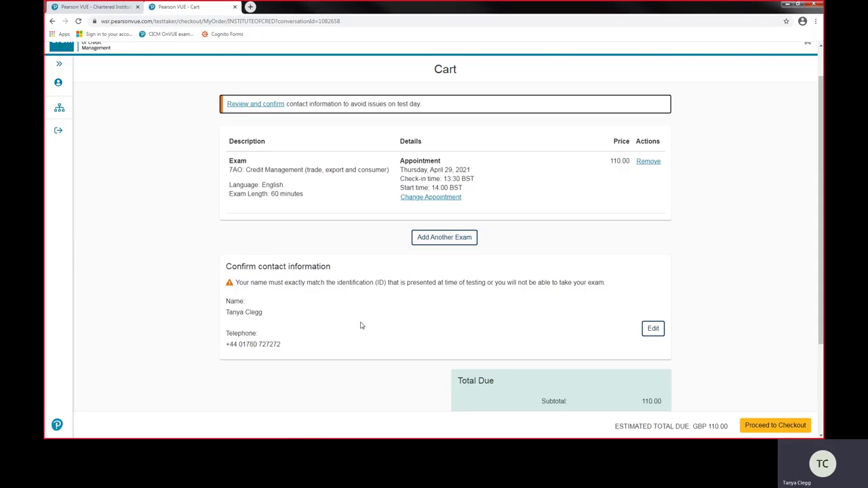
{"action": "scroll", "coordinate": [360, 326], "scroll_direction": "down", "scroll_amount": 1}
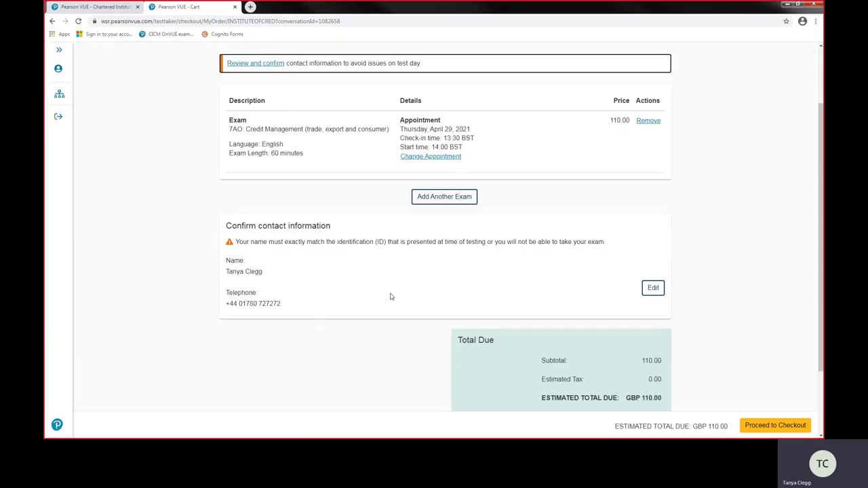
{"action": "scroll", "coordinate": [389, 293], "scroll_direction": "down", "scroll_amount": 1}
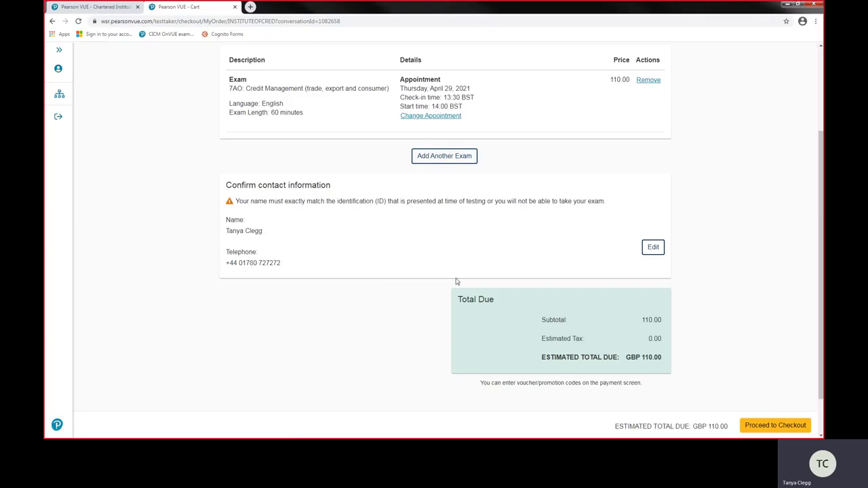
{"action": "scroll", "coordinate": [447, 286], "scroll_direction": "down", "scroll_amount": 1}
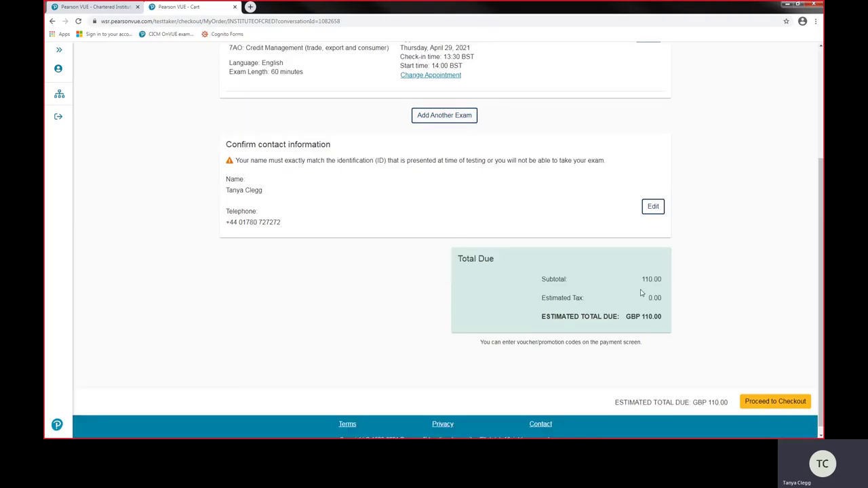
{"action": "left_click", "coordinate": [753, 403]}
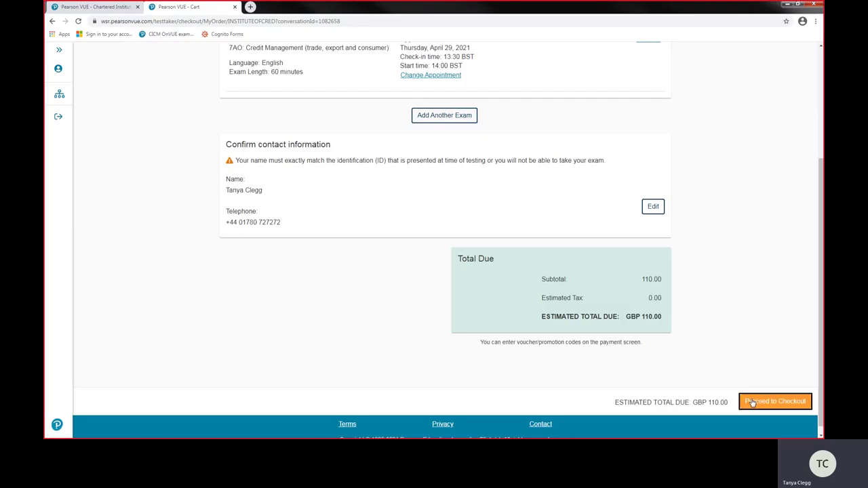
Step: Read through the policies on ID requirements, exam-day check-in and the Facial Comparison Policy
{"action": "scroll", "coordinate": [349, 220], "scroll_direction": "down", "scroll_amount": 1}
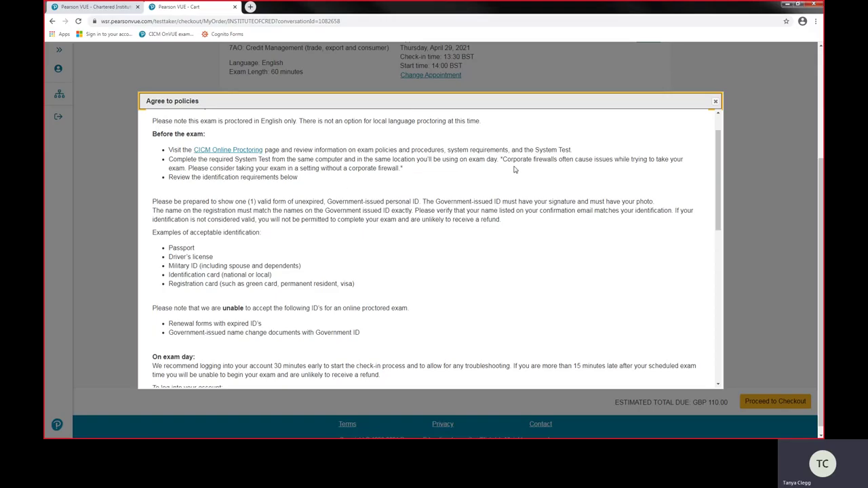
{"action": "scroll", "coordinate": [382, 193], "scroll_direction": "down", "scroll_amount": 1}
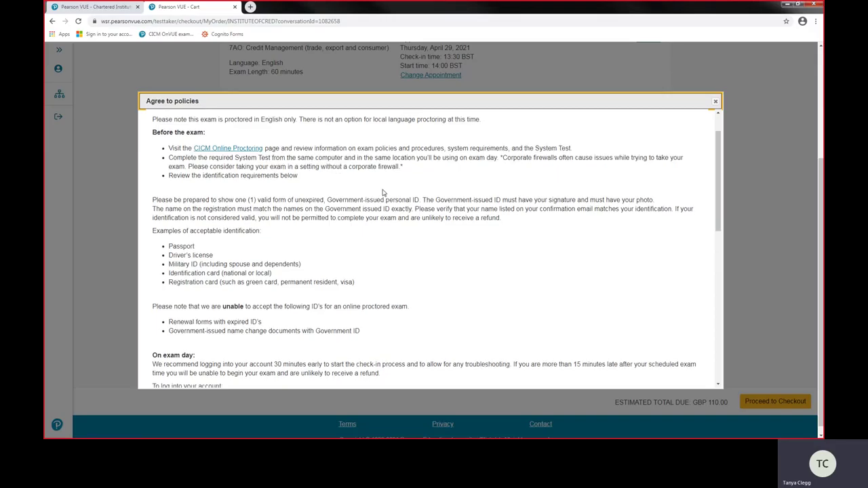
{"action": "scroll", "coordinate": [382, 193], "scroll_direction": "down", "scroll_amount": 1}
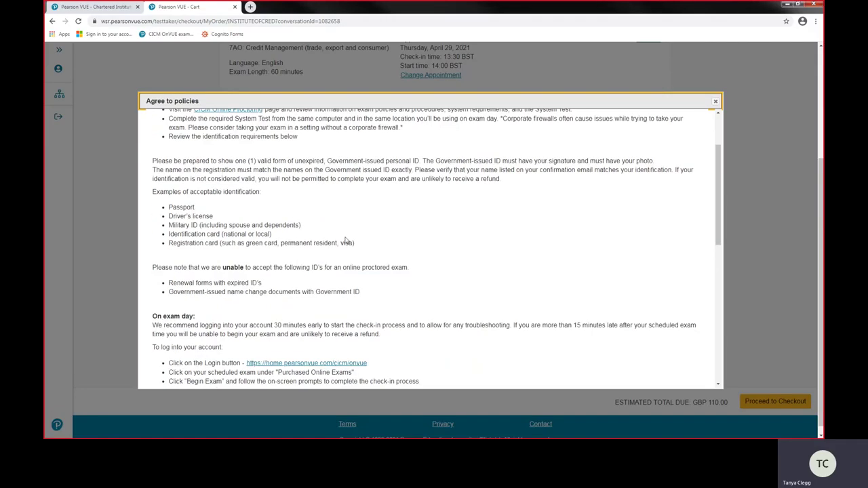
{"action": "scroll", "coordinate": [346, 240], "scroll_direction": "down", "scroll_amount": 1}
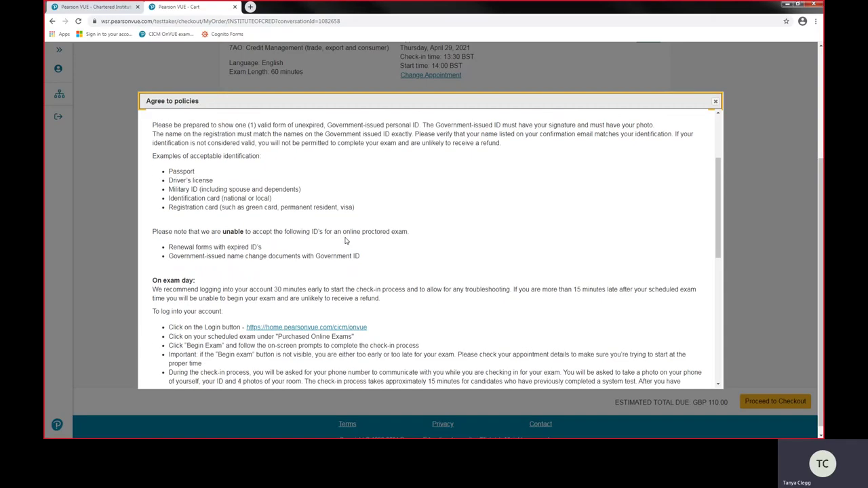
{"action": "scroll", "coordinate": [345, 241], "scroll_direction": "down", "scroll_amount": 3}
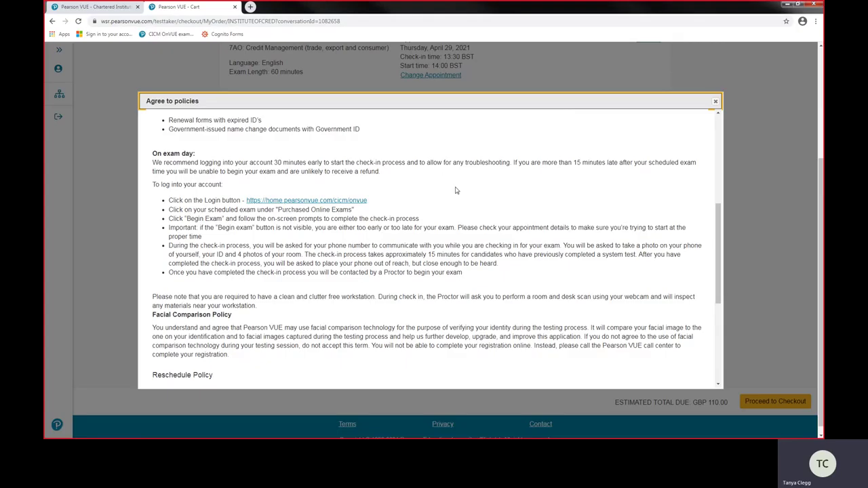
{"action": "scroll", "coordinate": [456, 191], "scroll_direction": "down", "scroll_amount": 1}
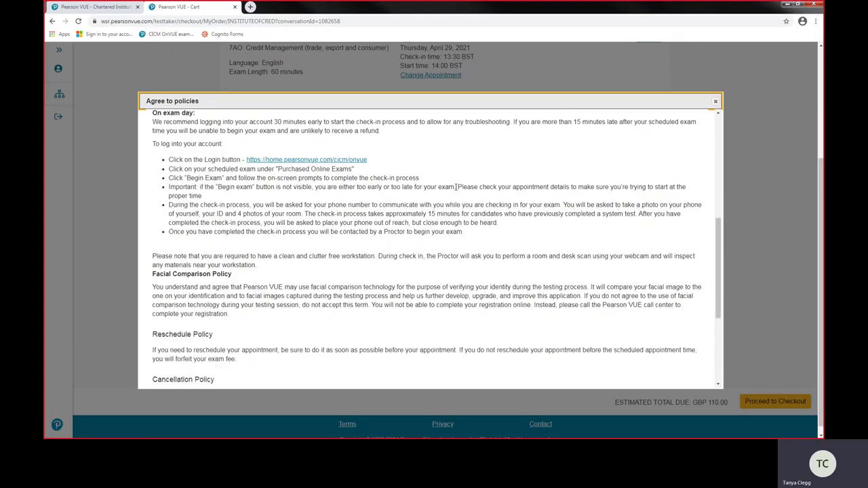
{"action": "scroll", "coordinate": [456, 186], "scroll_direction": "down", "scroll_amount": 4}
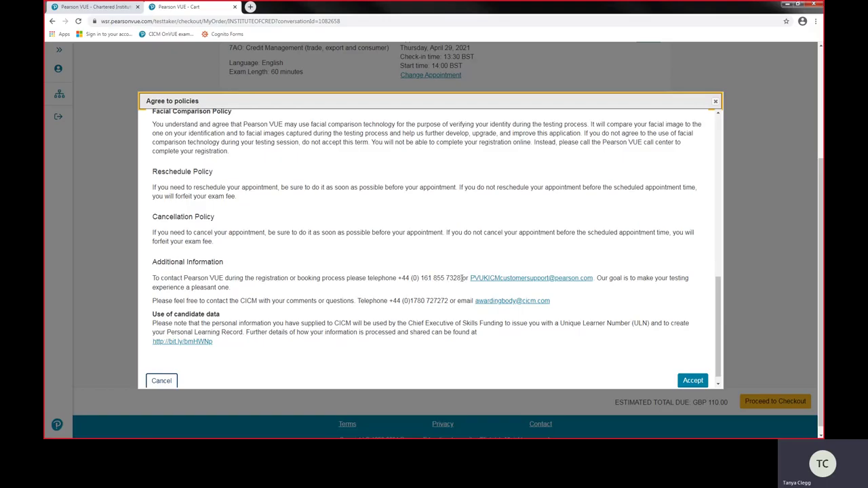
{"action": "left_click_drag", "start_coordinate": [463, 278], "coordinate": [401, 278]}
{"action": "left_click", "coordinate": [451, 294]}
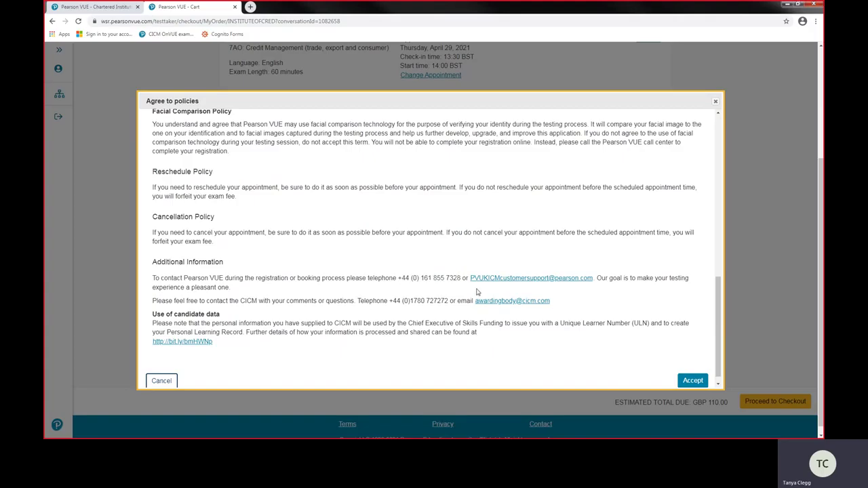
{"action": "scroll", "coordinate": [476, 291], "scroll_direction": "down", "scroll_amount": 1}
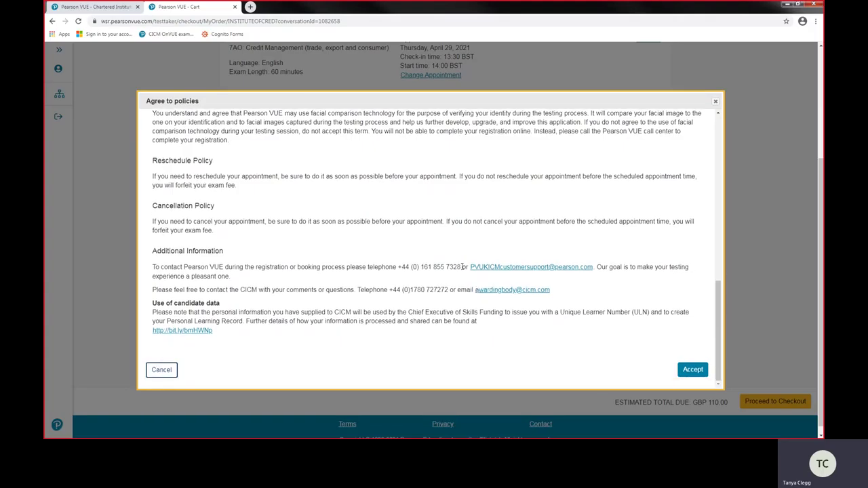
{"action": "left_click", "coordinate": [692, 370]}
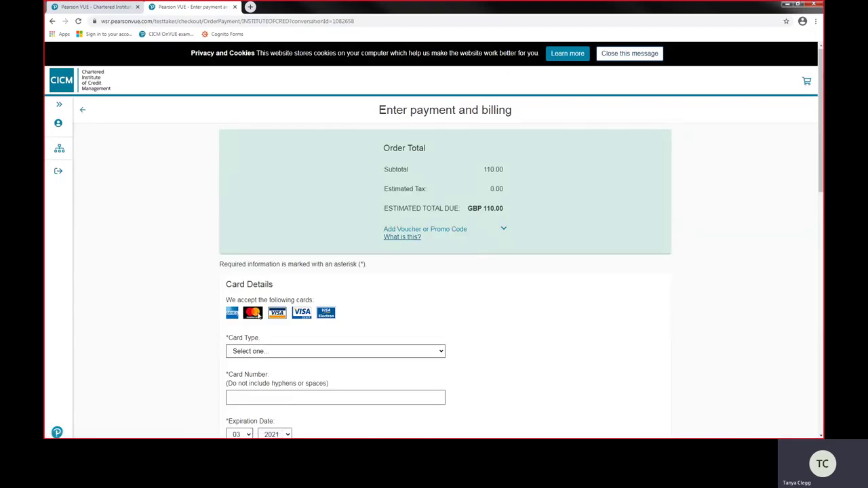
{"action": "scroll", "coordinate": [362, 333], "scroll_direction": "down", "scroll_amount": 1}
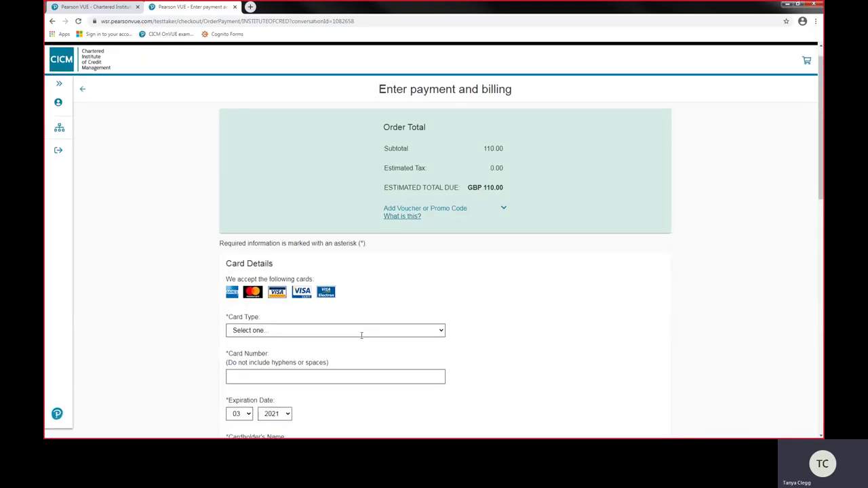
{"action": "scroll", "coordinate": [362, 335], "scroll_direction": "down", "scroll_amount": 3}
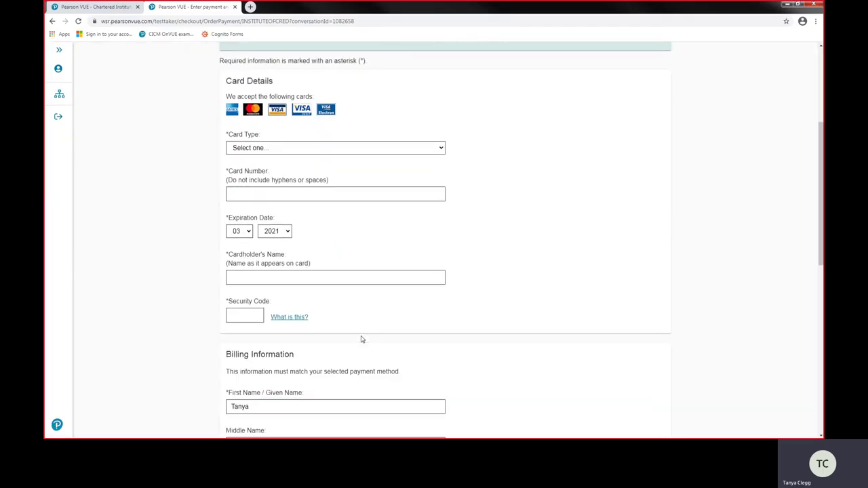
{"action": "scroll", "coordinate": [362, 339], "scroll_direction": "up", "scroll_amount": 1}
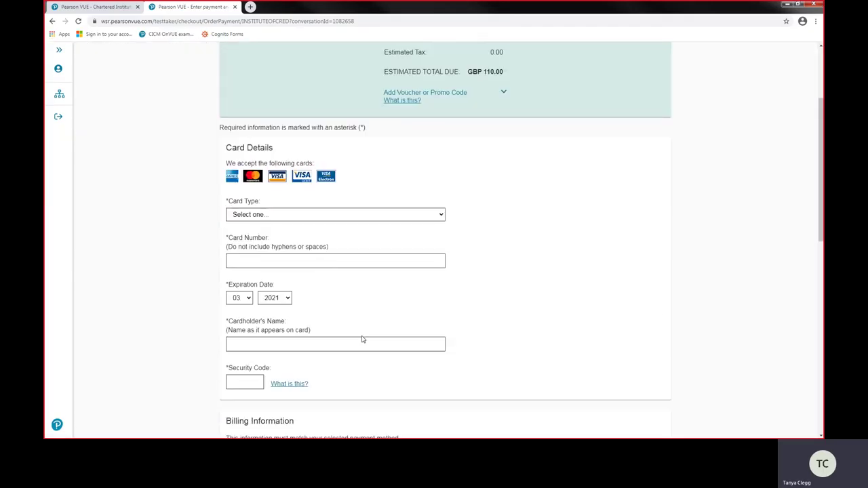
{"action": "scroll", "coordinate": [362, 339], "scroll_direction": "up", "scroll_amount": 2}
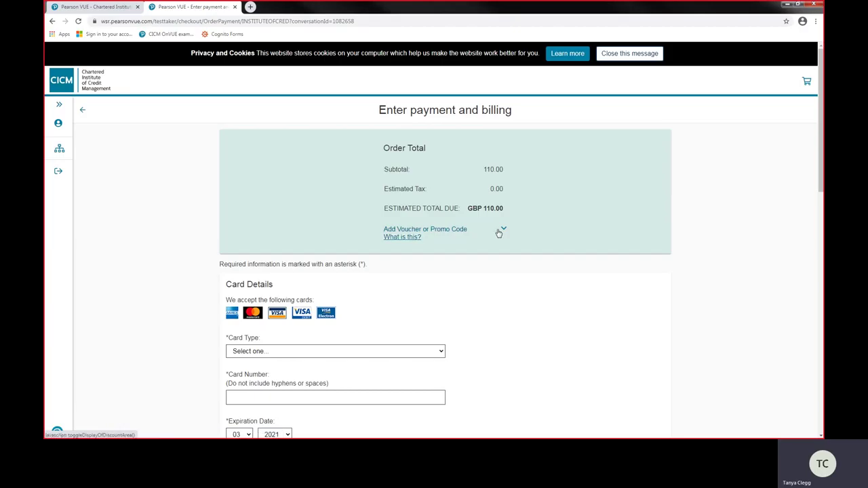
Step: Paste the voucher into the promo code field and apply it, cutting the total to GBP 0.00
{"action": "left_click", "coordinate": [505, 231]}
{"action": "left_click", "coordinate": [411, 273]}
{"action": "right_click", "coordinate": [412, 275]}
{"action": "left_click", "coordinate": [432, 323]}
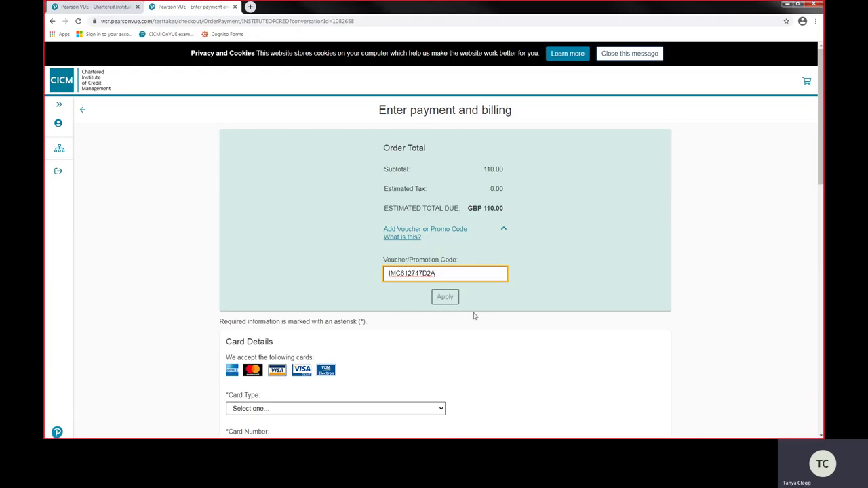
{"action": "key", "text": "Tab"}
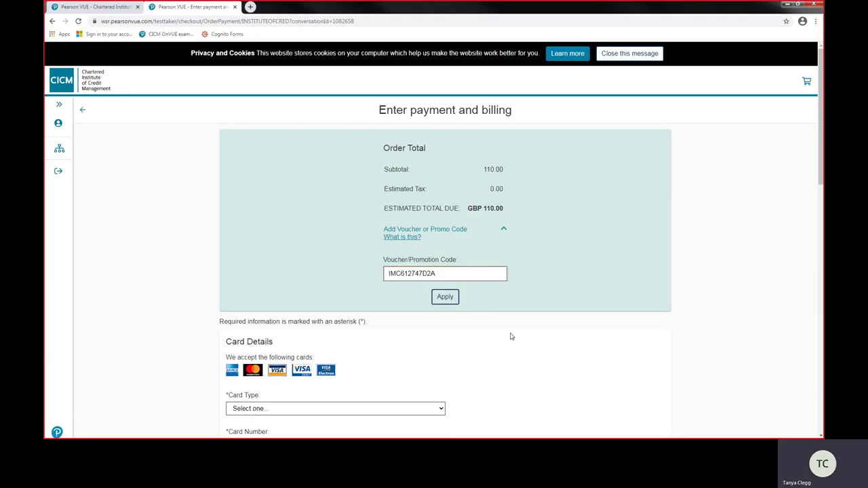
{"action": "left_click", "coordinate": [448, 299]}
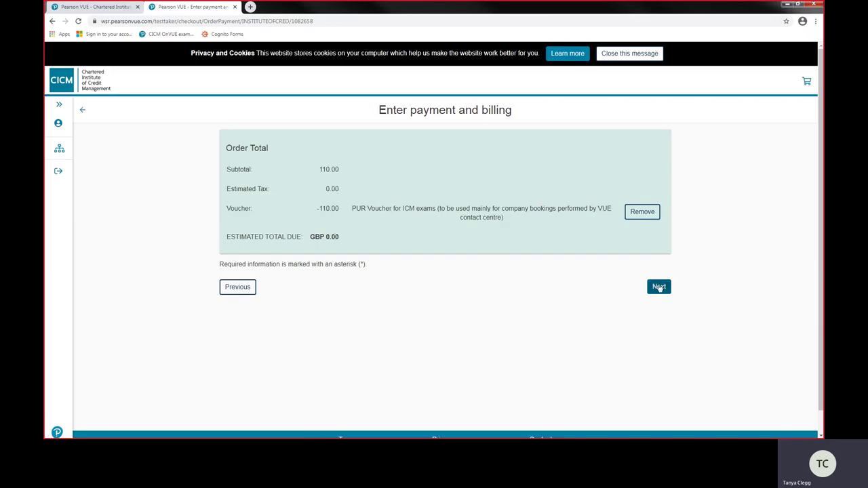
Step: Review the zero-cost order on the Almost there page and submit it
{"action": "left_click", "coordinate": [659, 287]}
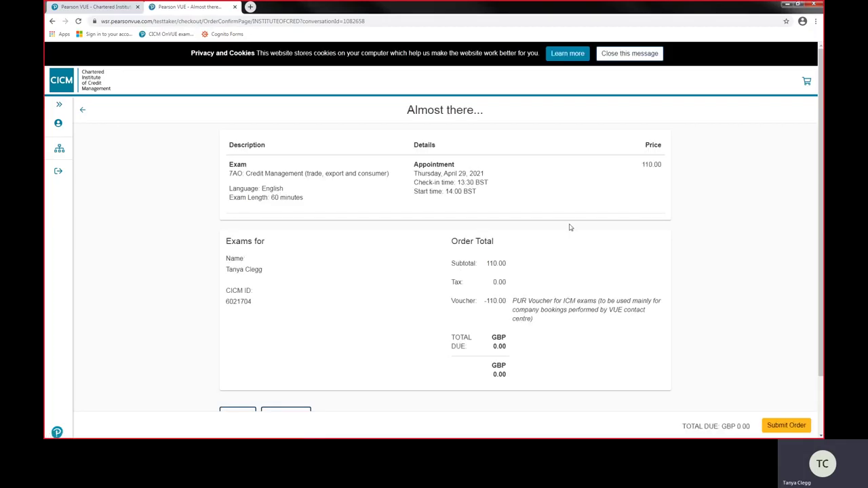
{"action": "scroll", "coordinate": [571, 227], "scroll_direction": "down", "scroll_amount": 1}
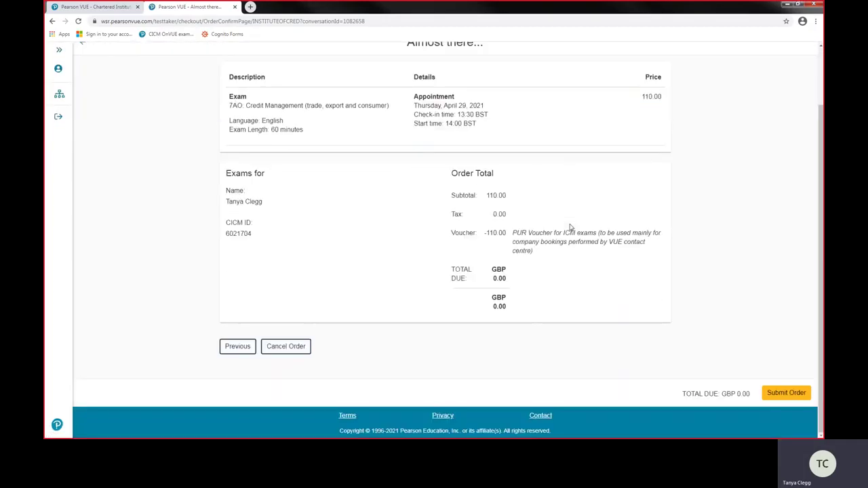
{"action": "left_click", "coordinate": [774, 394]}
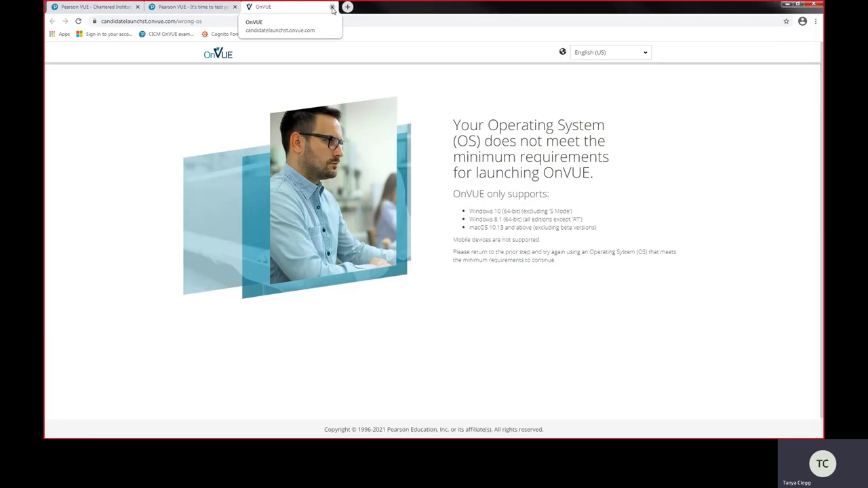
{"action": "left_click", "coordinate": [332, 8]}
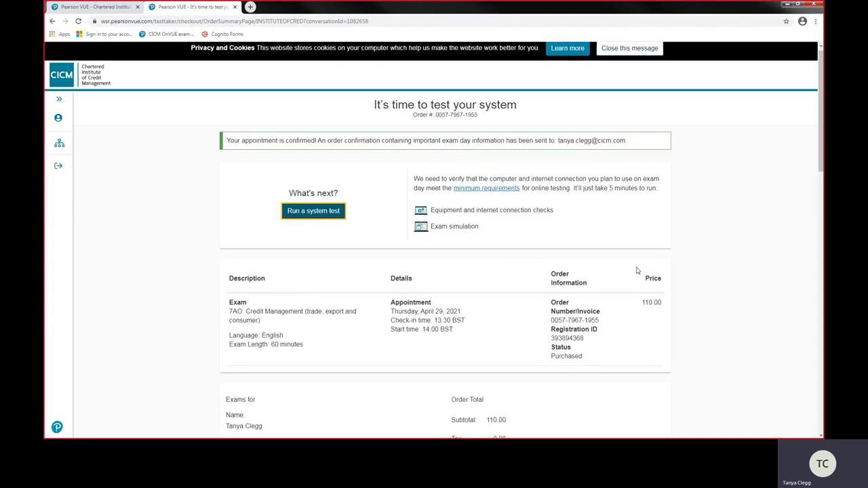
{"action": "scroll", "coordinate": [634, 282], "scroll_direction": "down", "scroll_amount": 3}
{"action": "scroll", "coordinate": [634, 282], "scroll_direction": "down", "scroll_amount": 3}
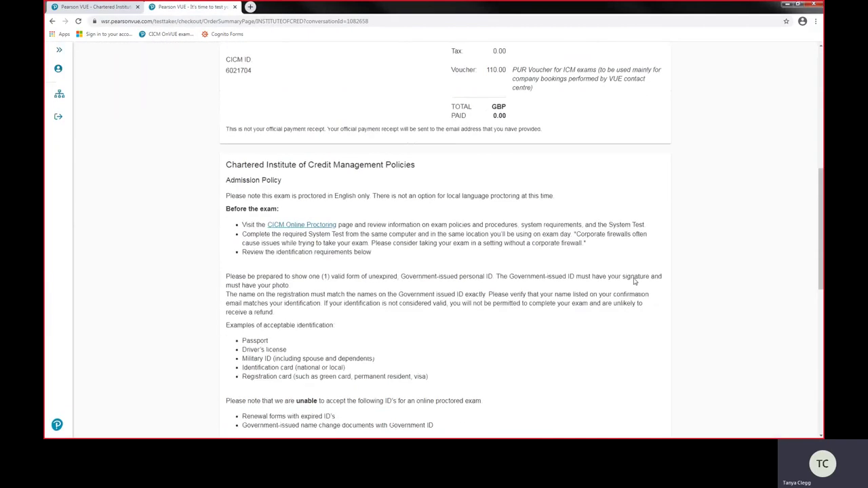
{"action": "scroll", "coordinate": [634, 282], "scroll_direction": "down", "scroll_amount": 5}
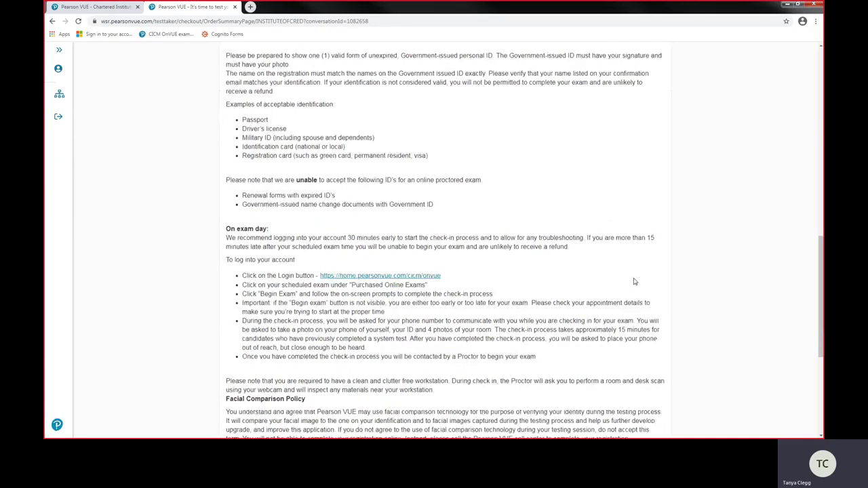
{"action": "scroll", "coordinate": [635, 282], "scroll_direction": "down", "scroll_amount": 2}
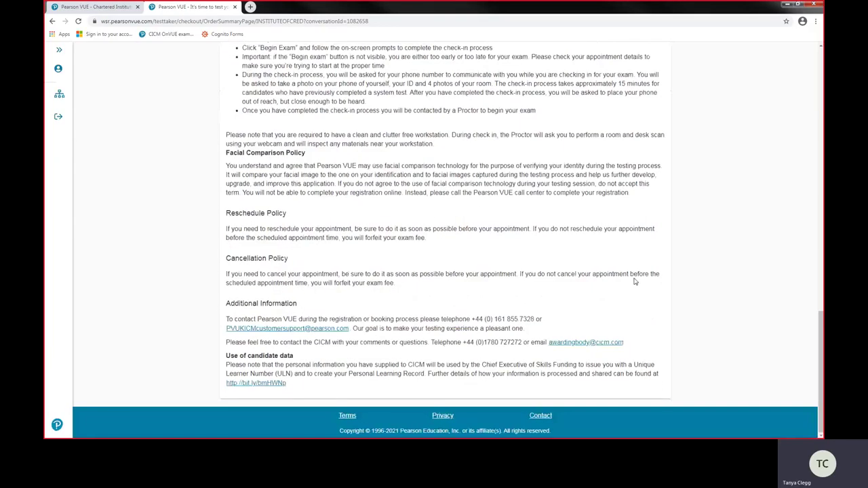
{"action": "scroll", "coordinate": [635, 282], "scroll_direction": "up", "scroll_amount": 1}
{"action": "scroll", "coordinate": [634, 279], "scroll_direction": "up", "scroll_amount": 10}
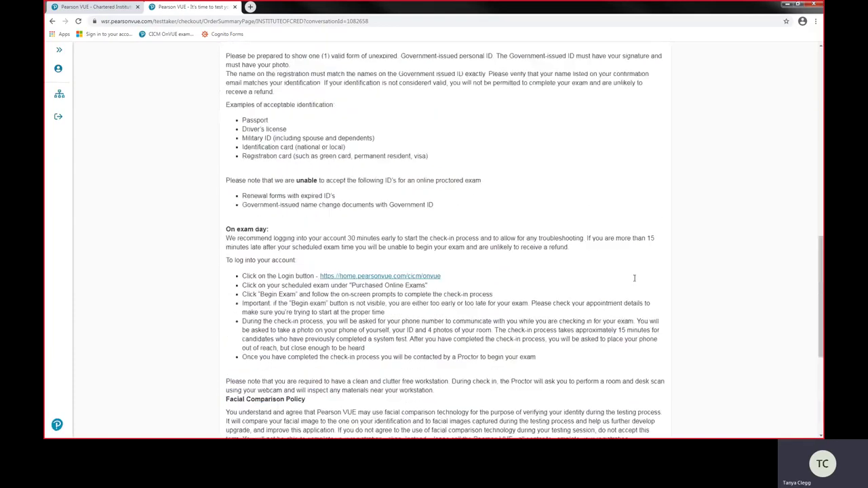
{"action": "scroll", "coordinate": [635, 281], "scroll_direction": "up", "scroll_amount": 2}
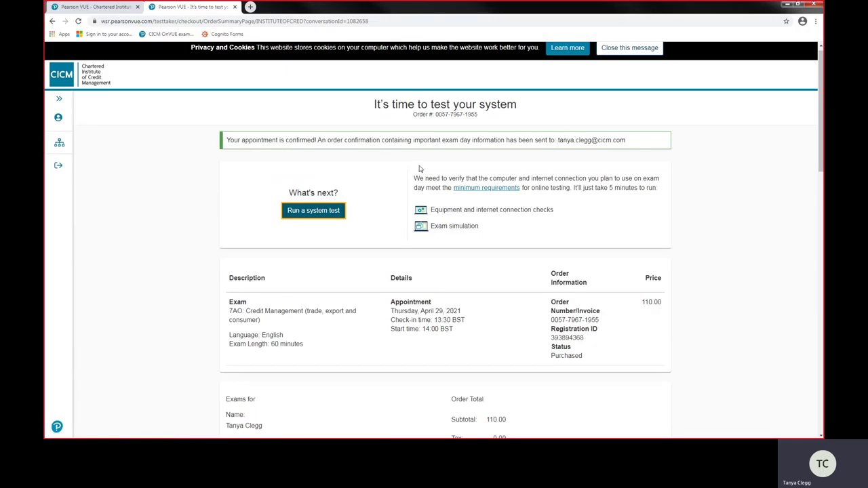
{"action": "scroll", "coordinate": [354, 189], "scroll_direction": "down", "scroll_amount": 2}
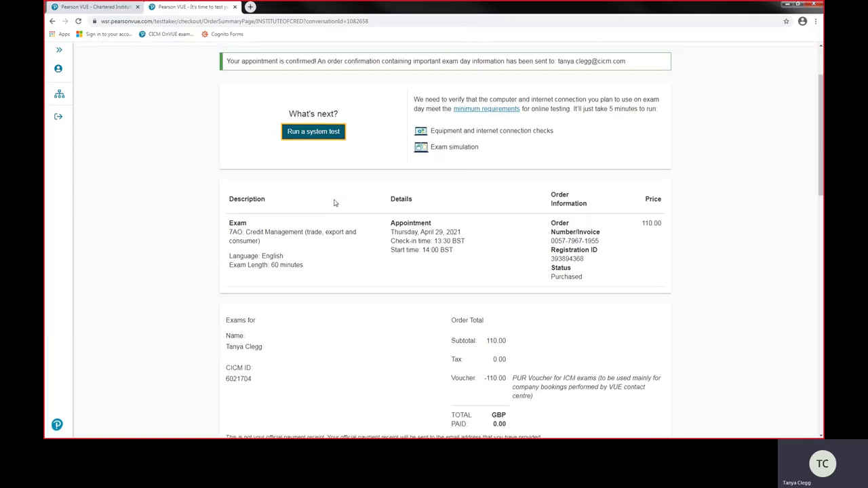
{"action": "scroll", "coordinate": [334, 203], "scroll_direction": "up", "scroll_amount": 2}
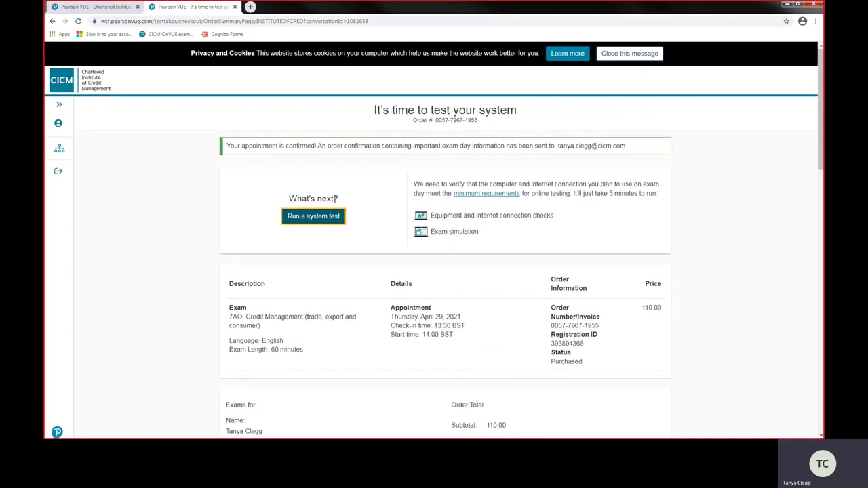